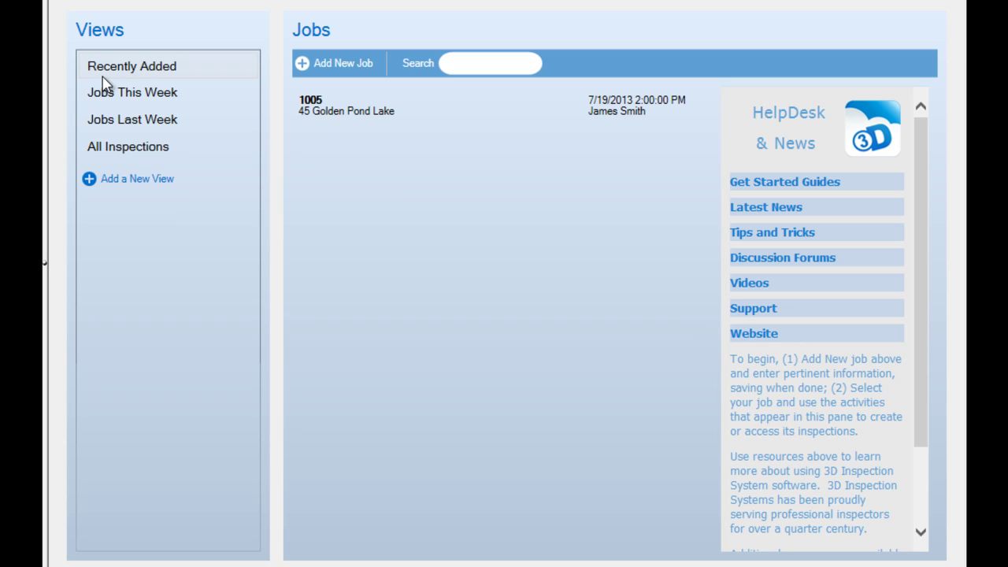
{"action": "left_click", "coordinate": [111, 96]}
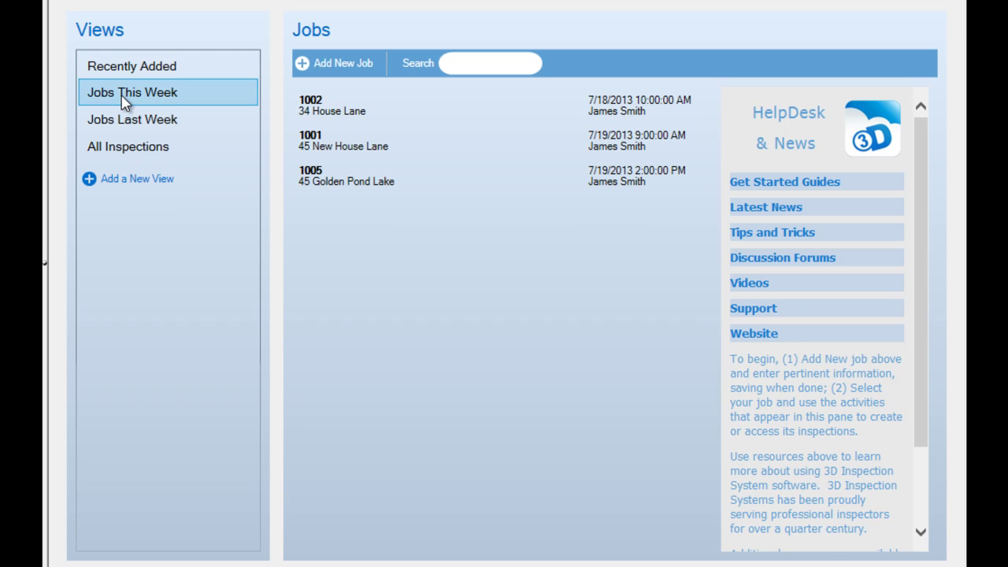
{"action": "left_click", "coordinate": [130, 150]}
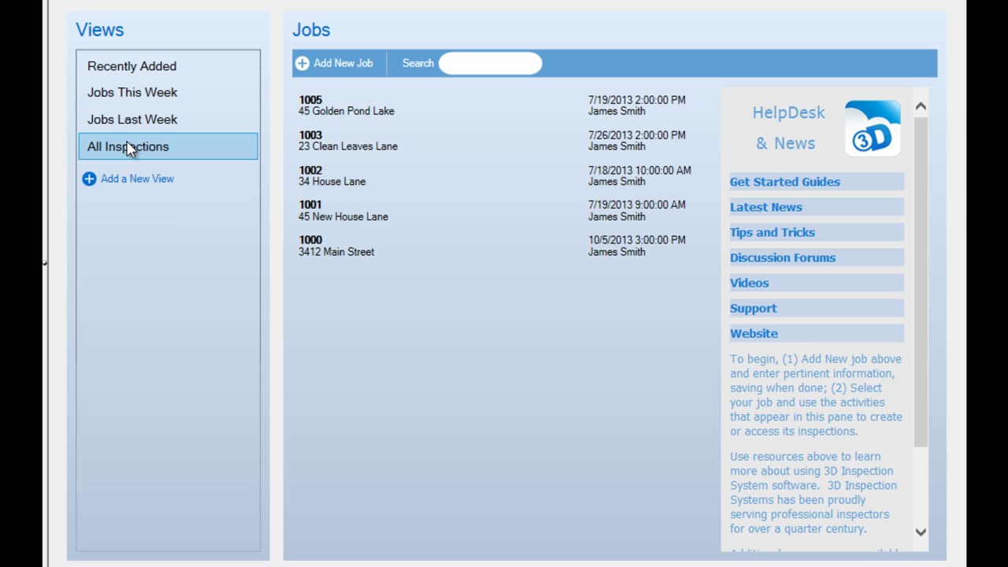
{"action": "left_click", "coordinate": [372, 207]}
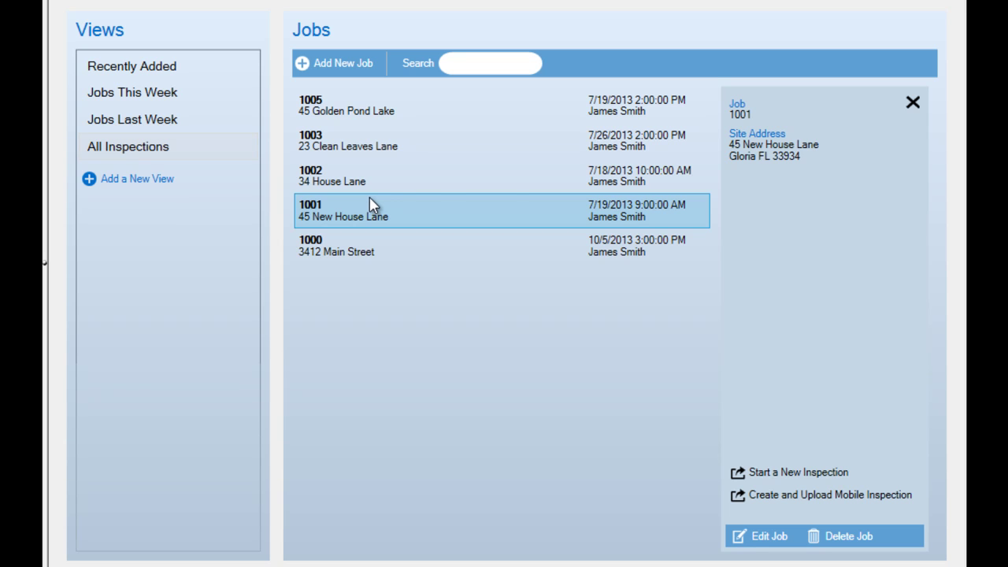
Close job 1001's detail panel to restore the HelpDesk & News panel.
{"action": "left_click", "coordinate": [913, 103]}
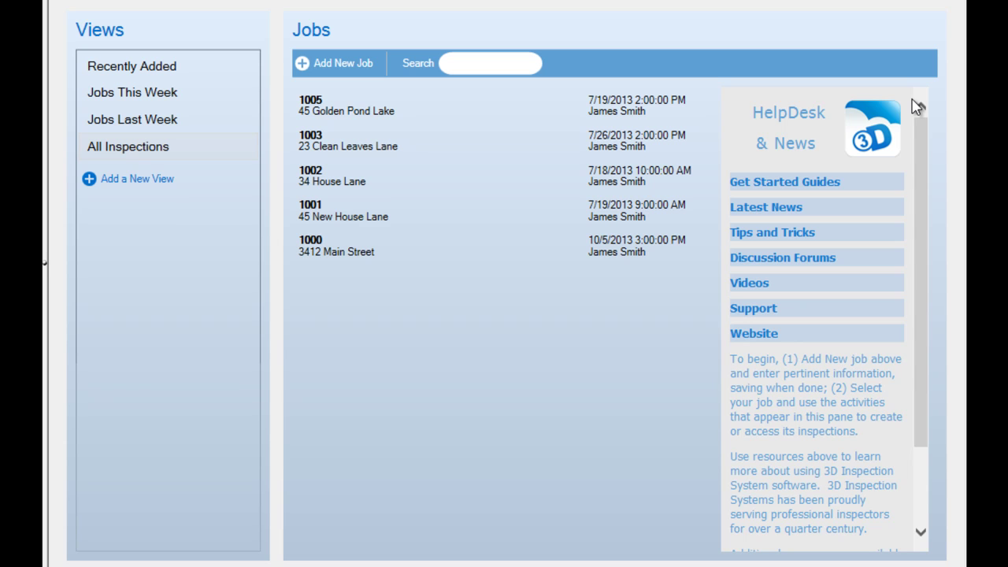
Search the jobs list for 'CLEAN LEAVES', leaving only job 1003.
{"action": "left_click", "coordinate": [461, 67]}
{"action": "type", "text": "CLEAN LEAVES"}
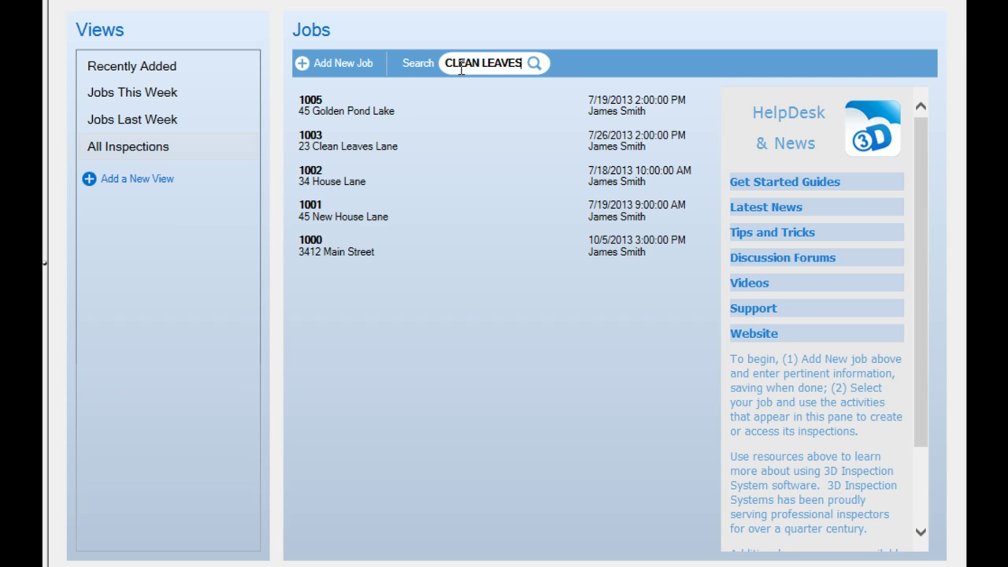
{"action": "left_click", "coordinate": [534, 63]}
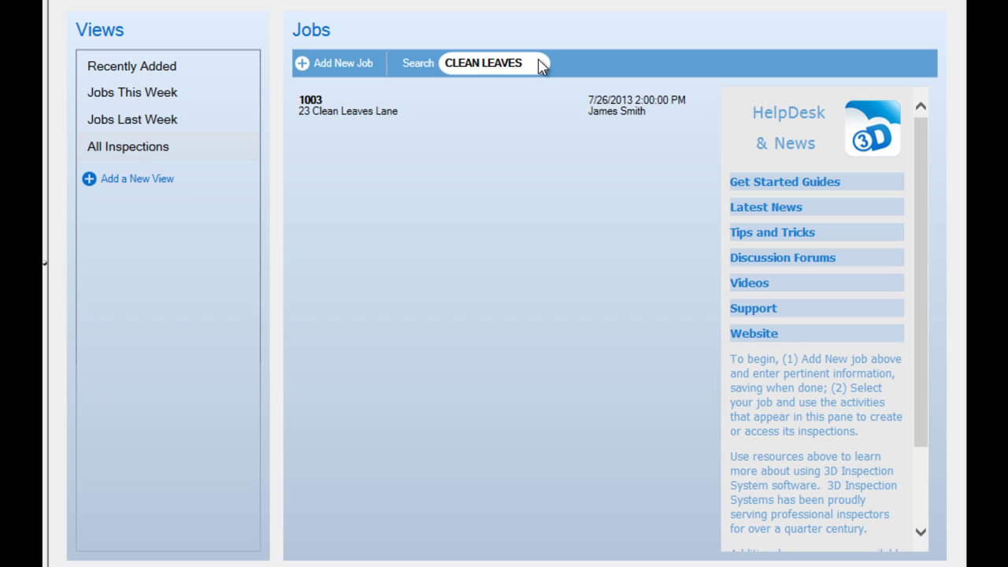
{"action": "left_click", "coordinate": [451, 111]}
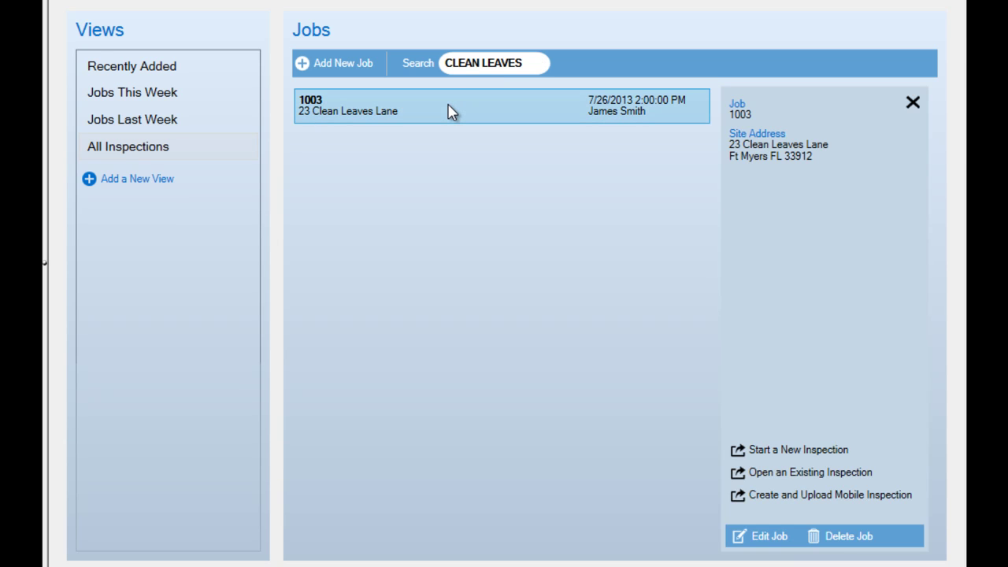